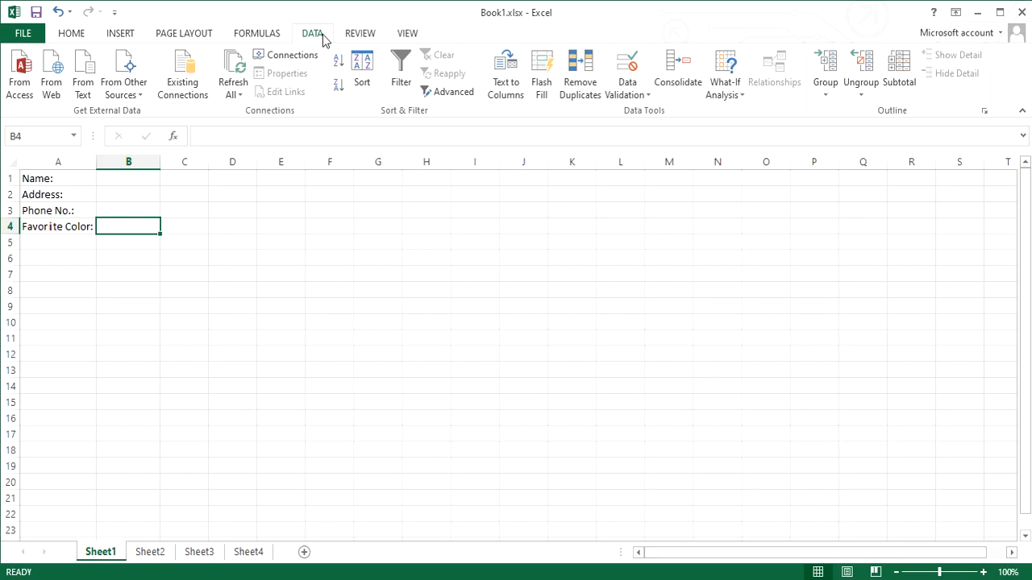
Add a List data validation to cell B4 with the source Red,Blue,Green,Orange,Yellow,White.
click(629, 76)
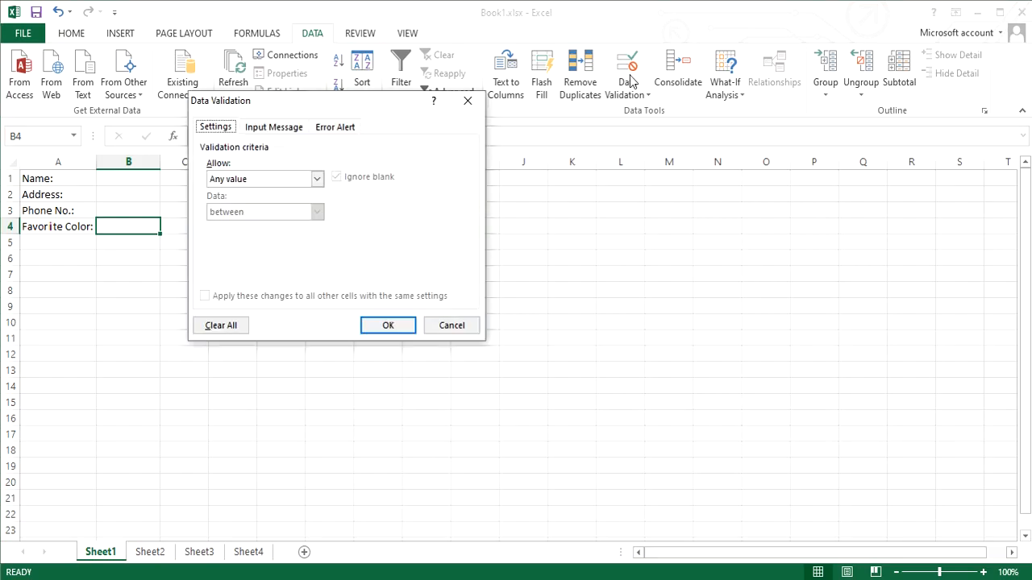
click(319, 176)
click(262, 222)
click(265, 242)
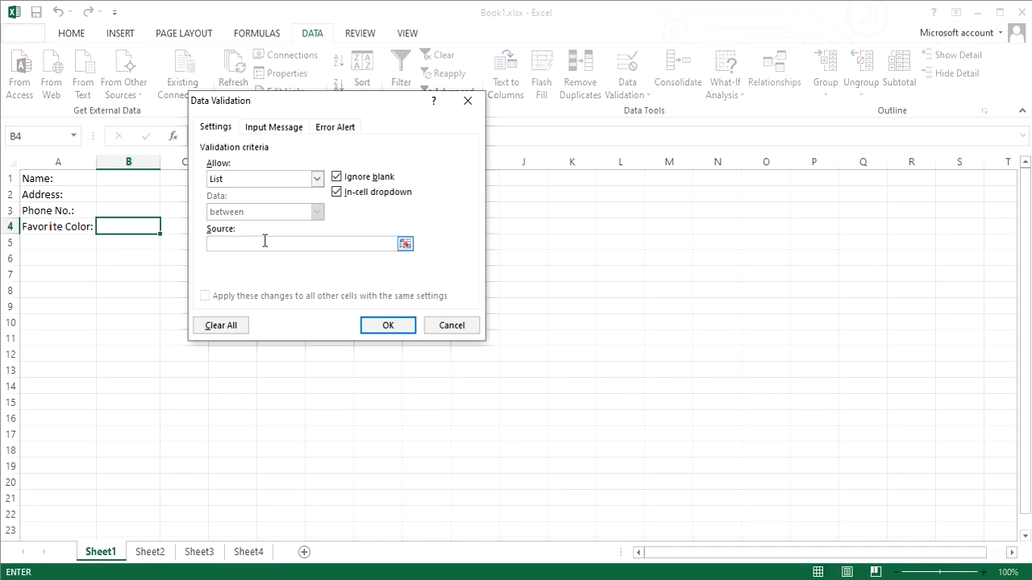
text(Red,Blue,Green,Orange,Yellow,White)
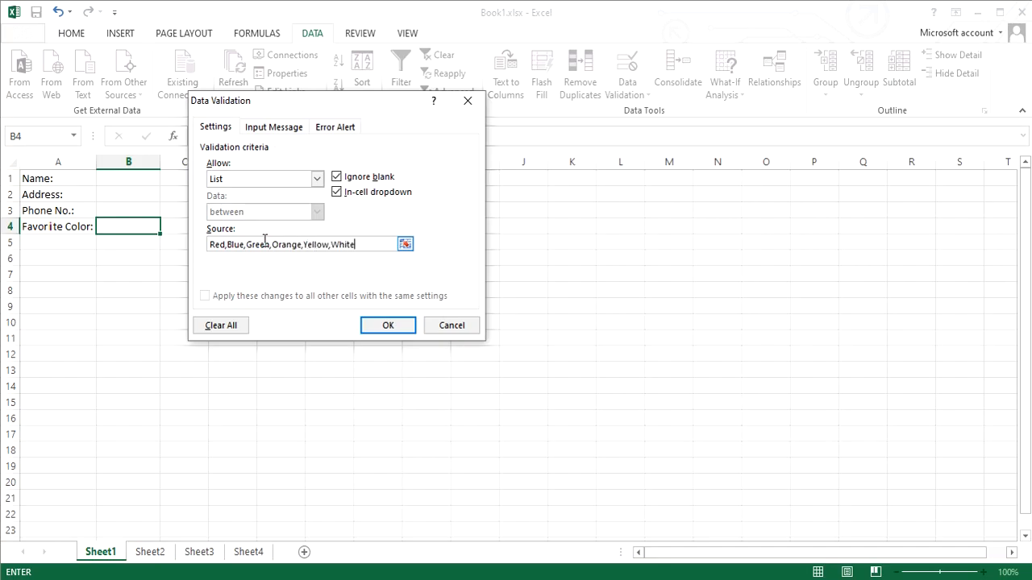
click(380, 330)
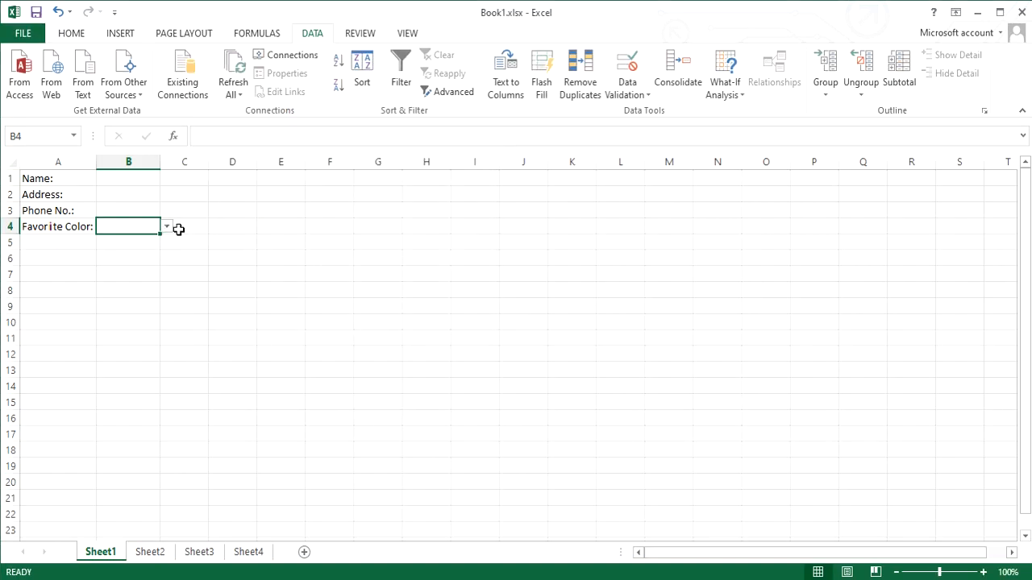
Try the Favorite Color drop-down in B4 by choosing one color and replacing it with another.
click(166, 229)
click(121, 284)
click(166, 229)
click(123, 251)
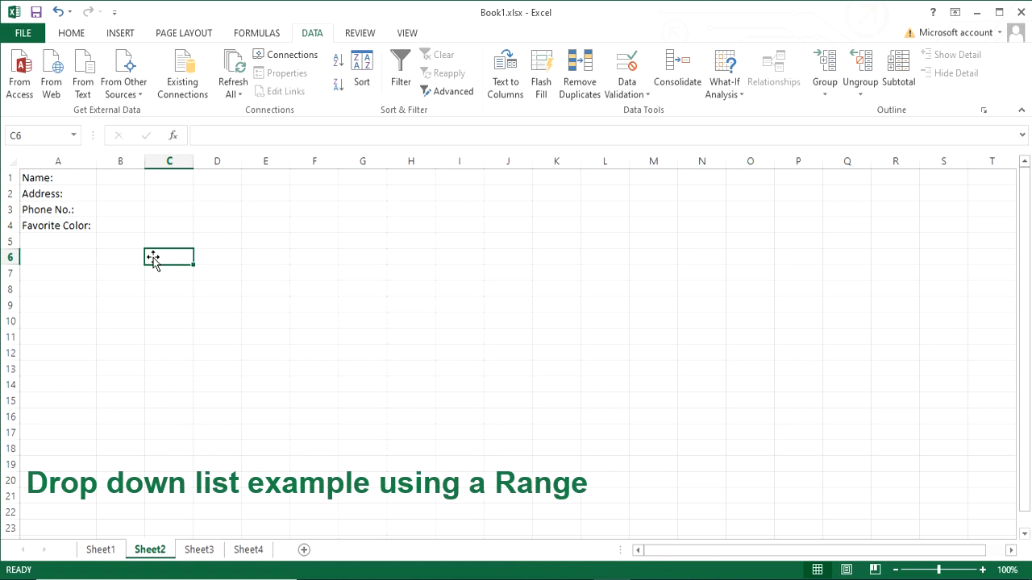
Enter the heading Color List in cell G1 and make it bold.
click(359, 176)
text(Color List)
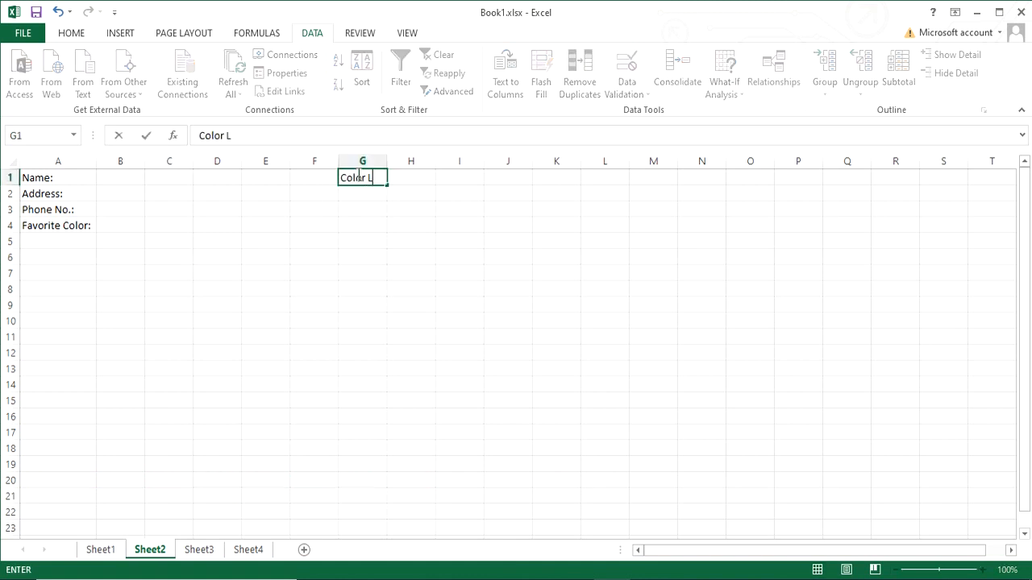
key(ctrl+Return)
key(ctrl+b)
key(Return)
Fill cells G2:G9 under the heading with Red, White, Blue, Black, Orange, Green, Yellow and Cyan.
text(Red)
key(Return)
text(White)
key(Return)
text(Blue)
key(Return)
text(Black)
key(Return)
text(Orange)
key(Return)
text(Green)
key(Return)
text(Yellow)
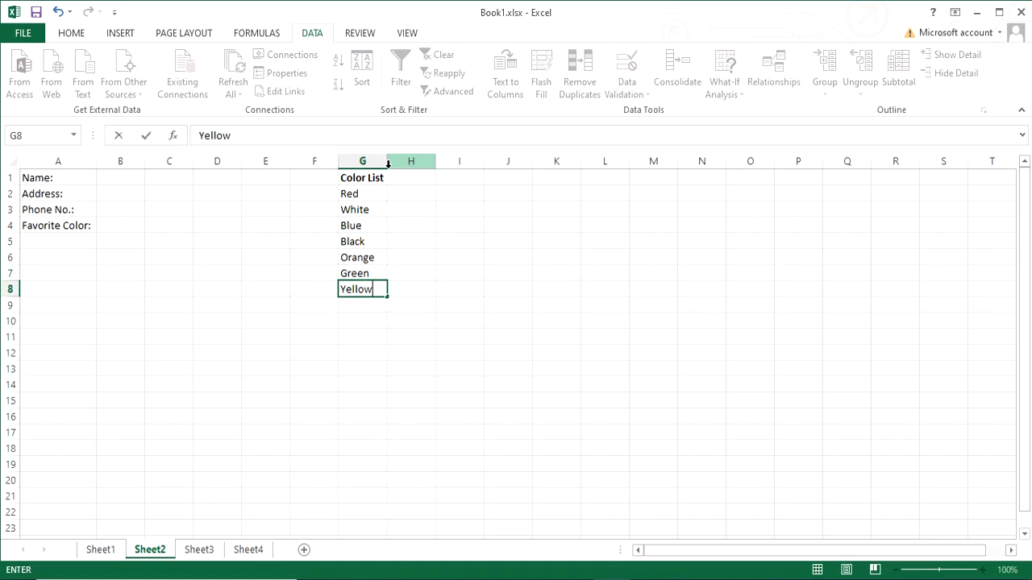
key(Return)
text(Cyan)
key(Return)
Add a List data validation to cell B4 that takes its source from the range =$G$2:$G$9.
click(120, 226)
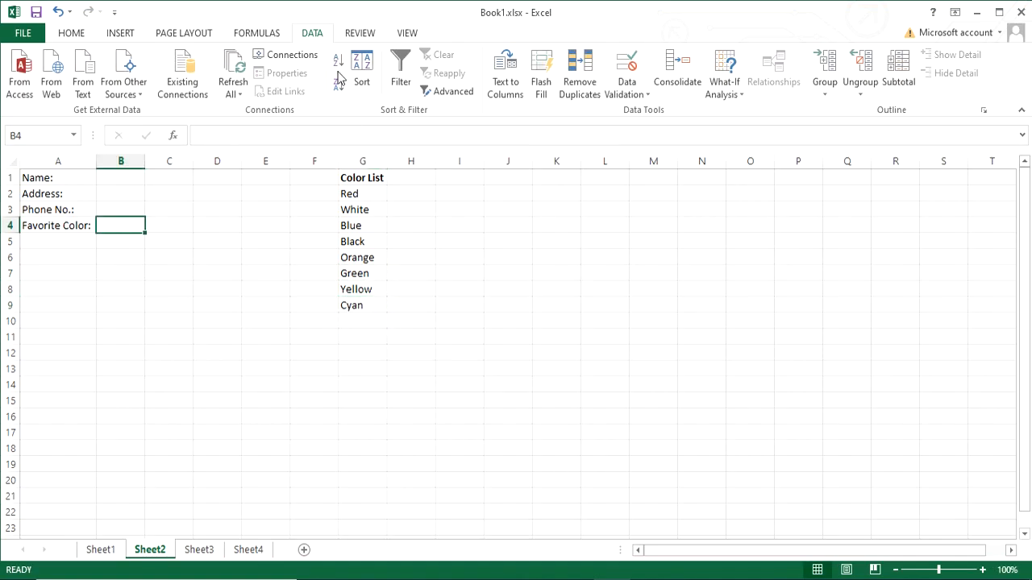
click(626, 90)
click(643, 108)
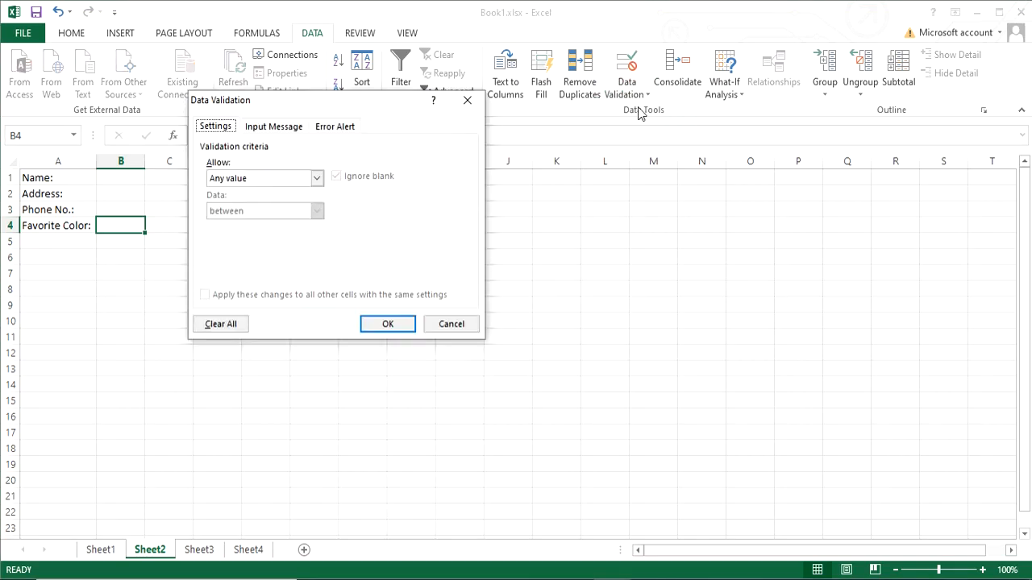
click(316, 178)
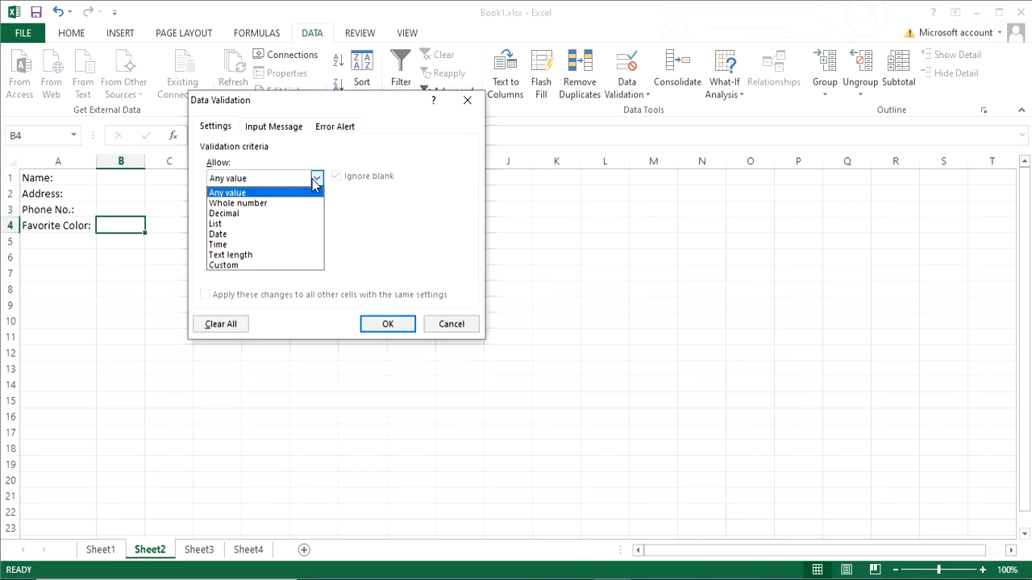
click(246, 229)
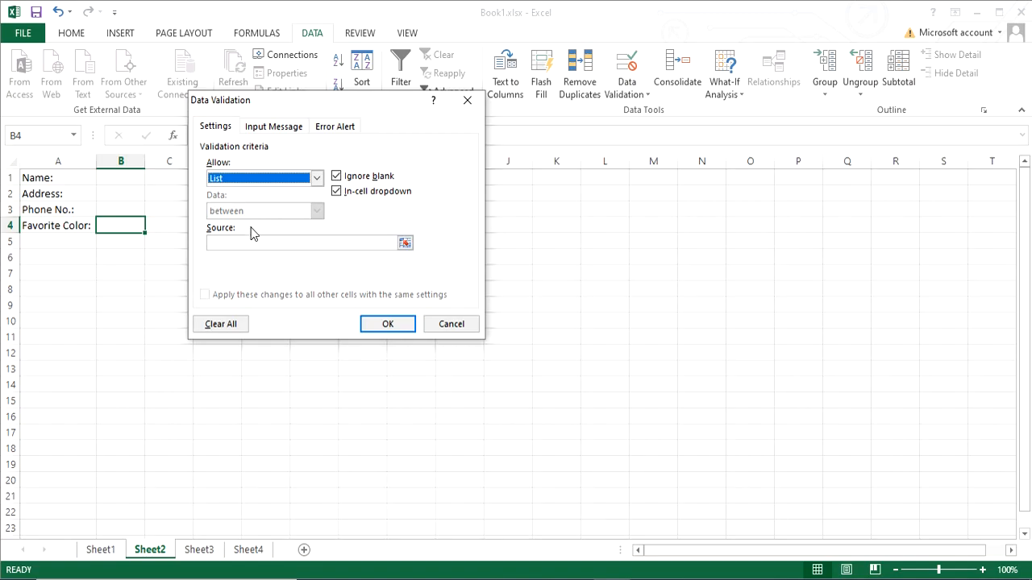
click(404, 242)
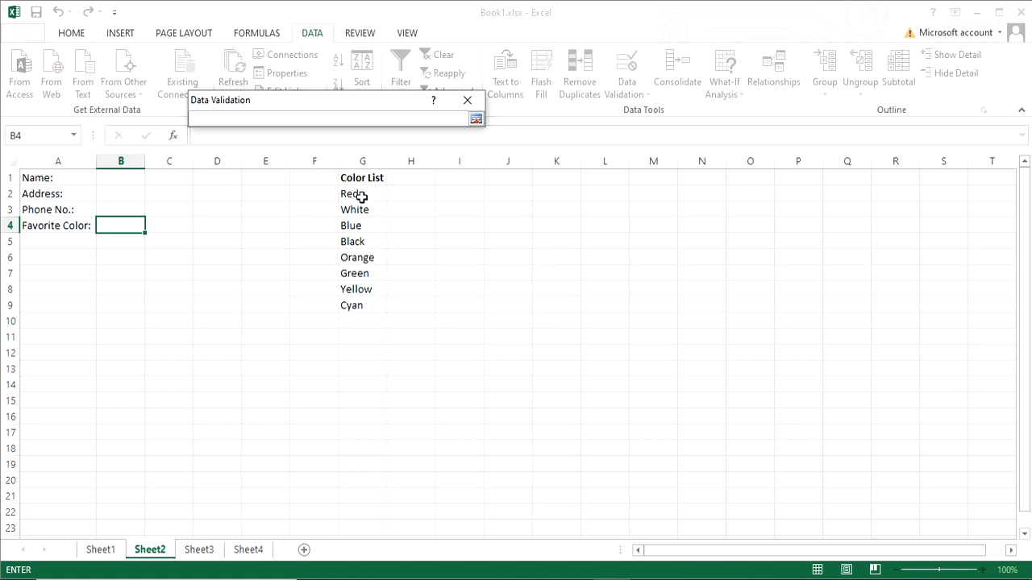
drag(362, 203, 362, 302)
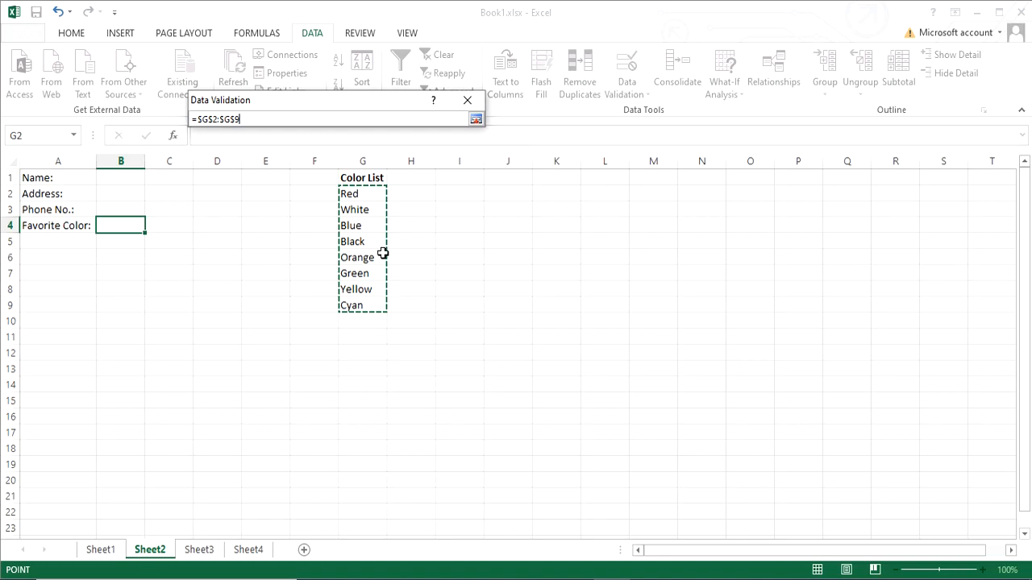
click(476, 120)
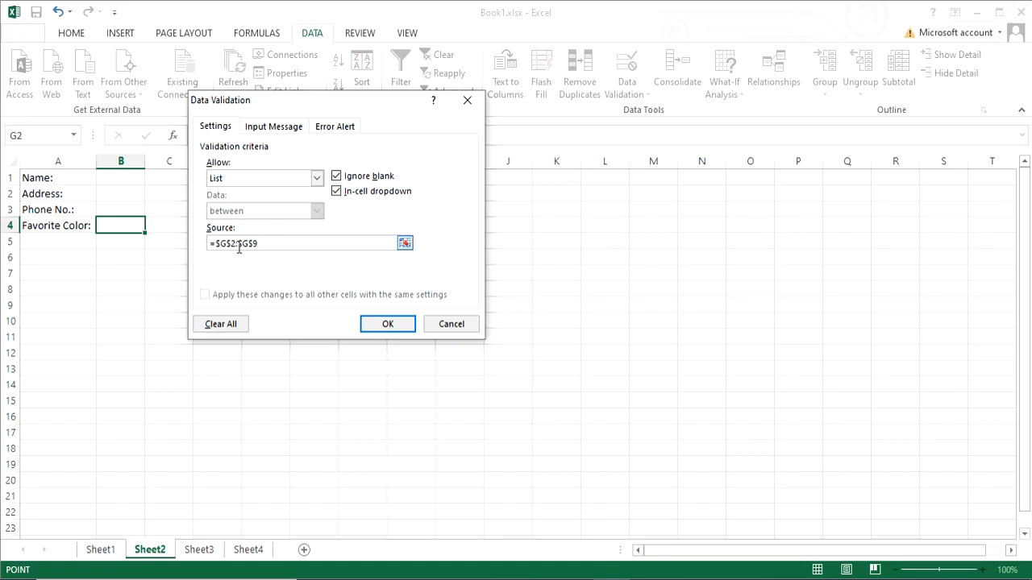
click(378, 325)
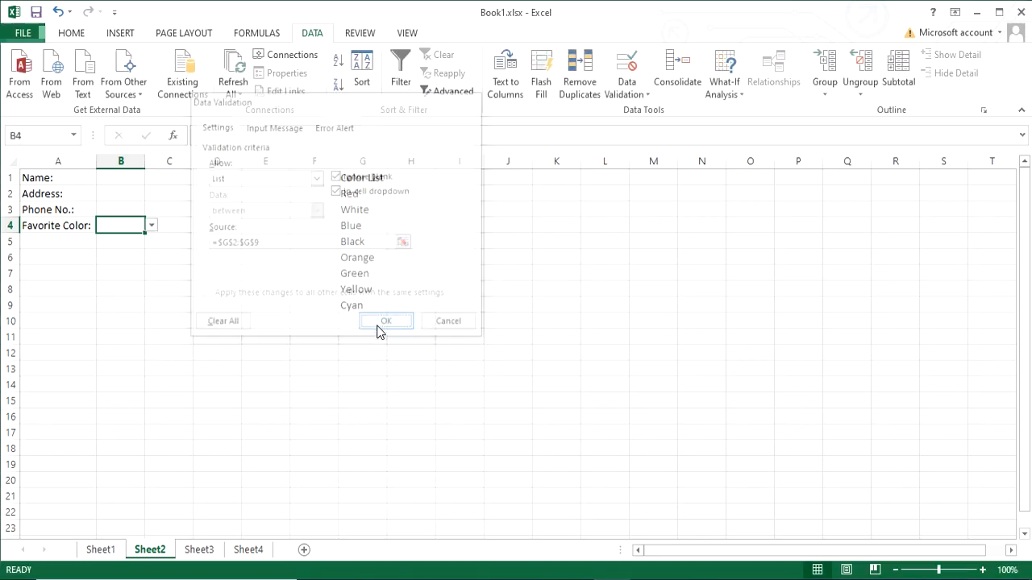
Choose Red from the Favorite Color drop-down in B4 and replace it with White.
click(151, 226)
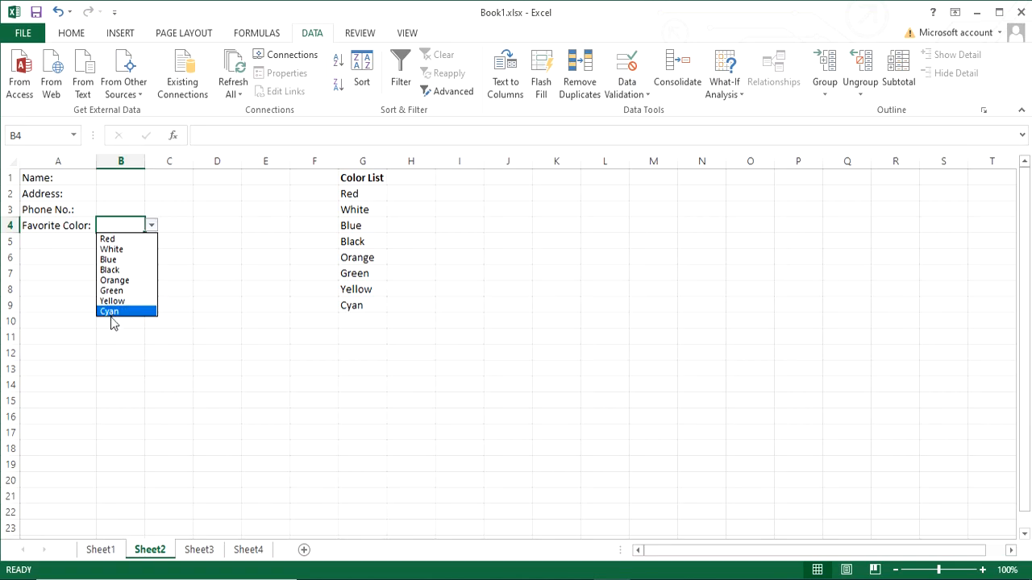
click(113, 239)
click(151, 226)
click(133, 250)
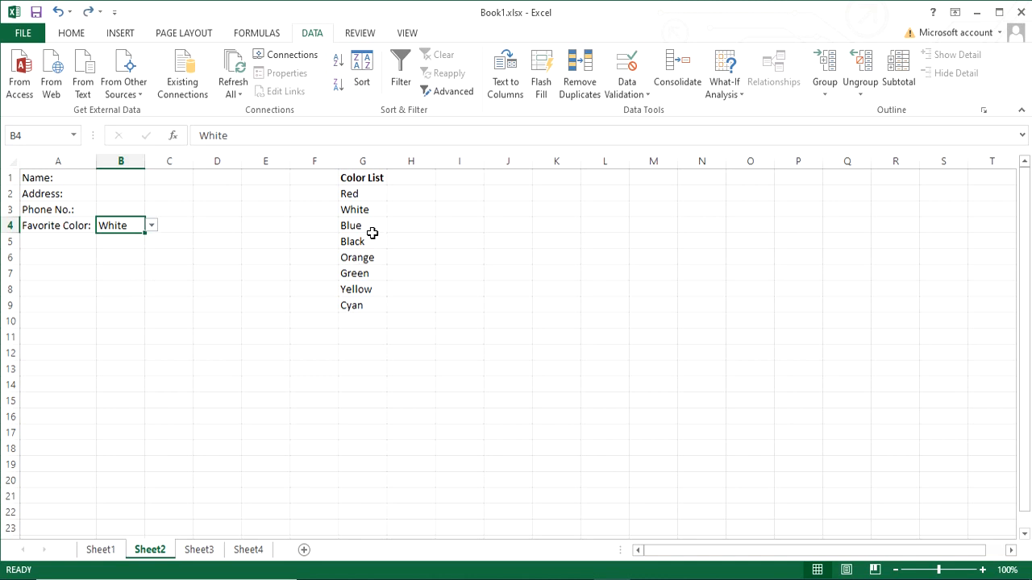
Set cell G8 of the color list to Violate and check the choices in B4's drop-down.
click(373, 291)
text(Violate)
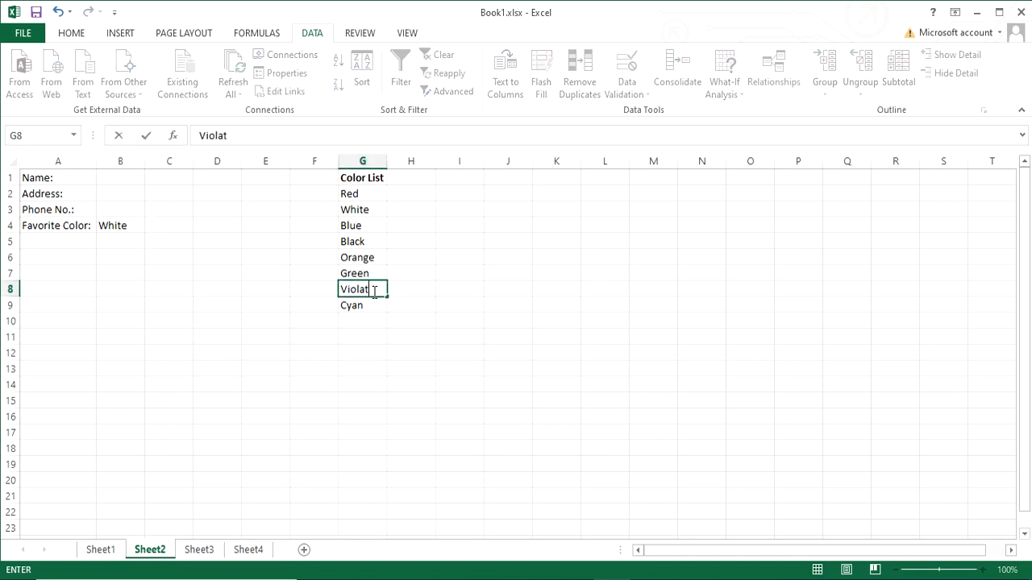
key(Return)
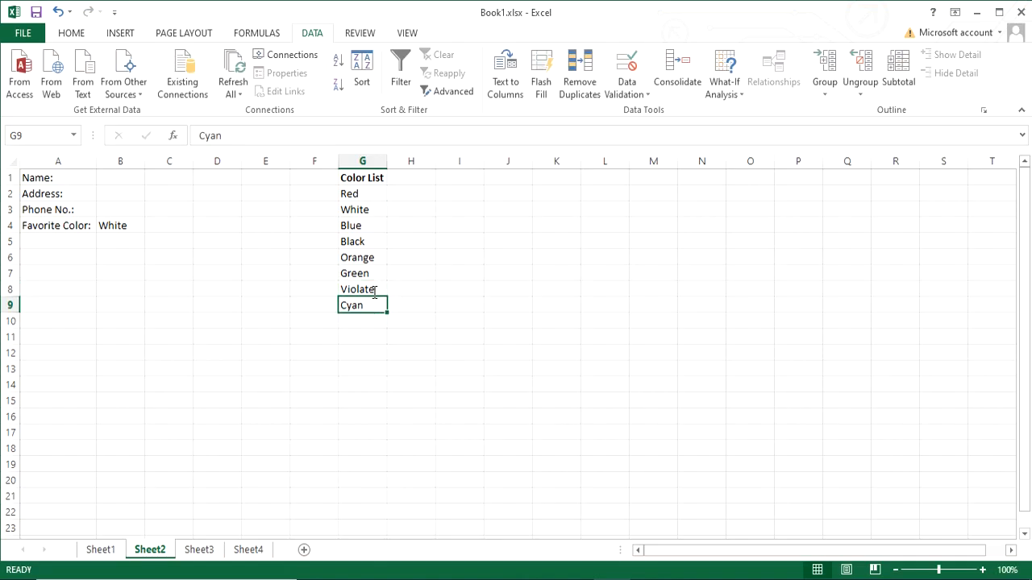
click(117, 228)
click(151, 226)
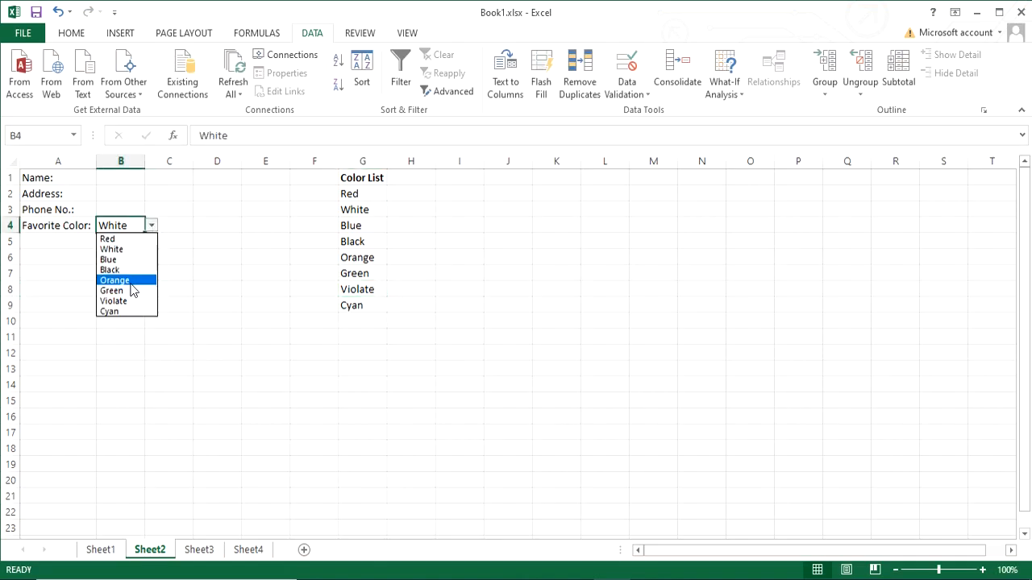
click(176, 344)
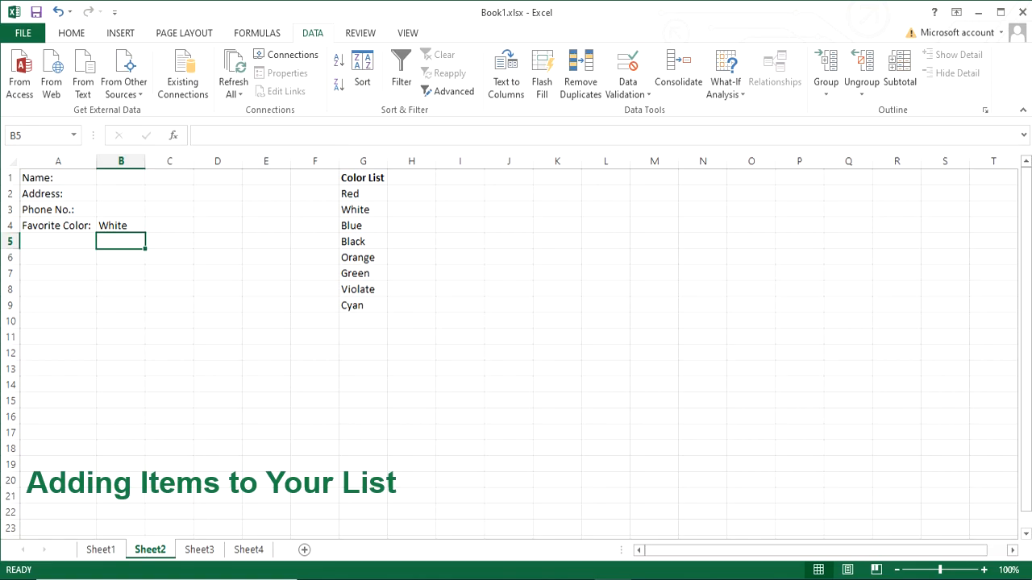
click(360, 226)
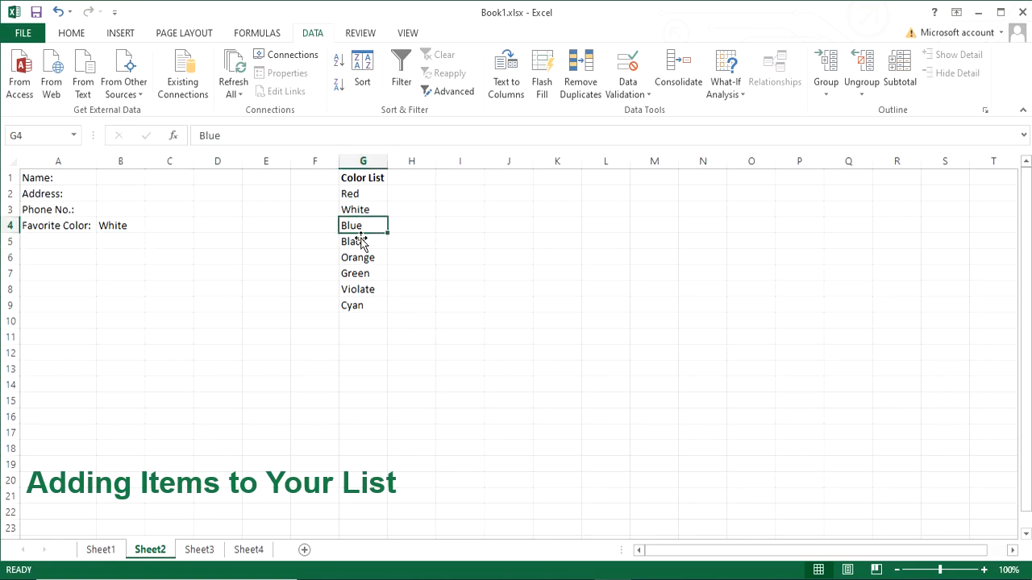
click(355, 320)
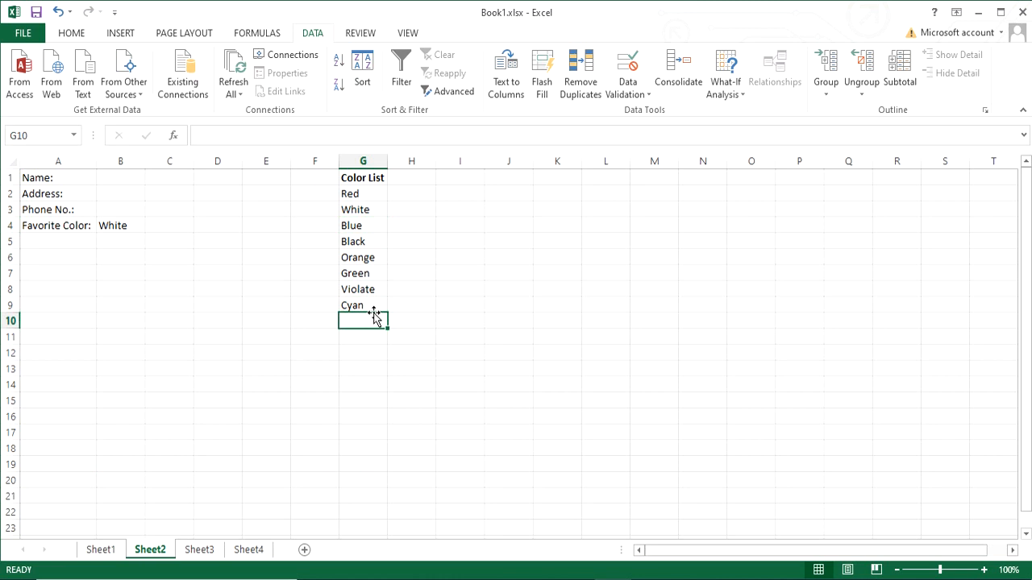
drag(358, 193, 360, 295)
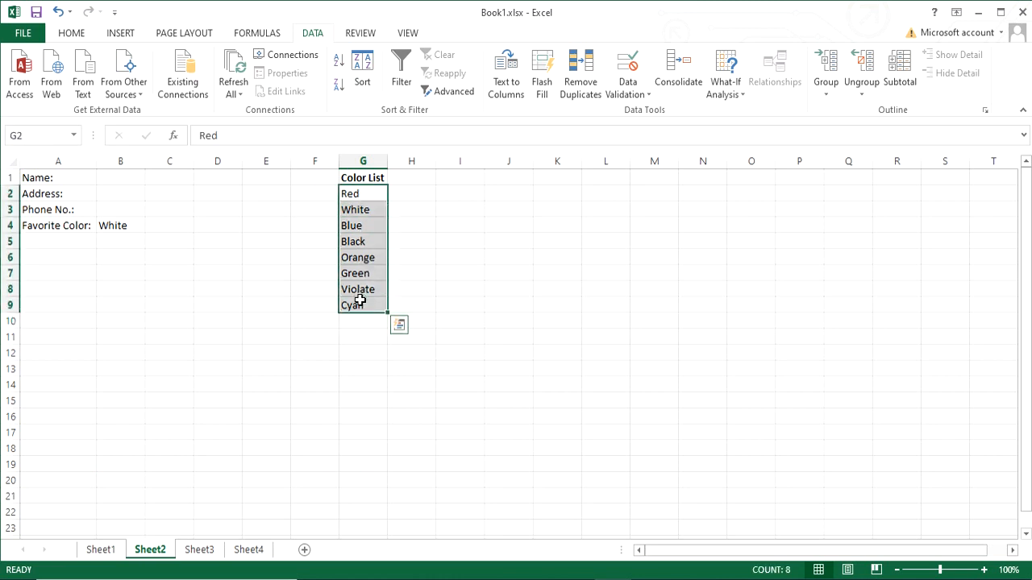
click(330, 227)
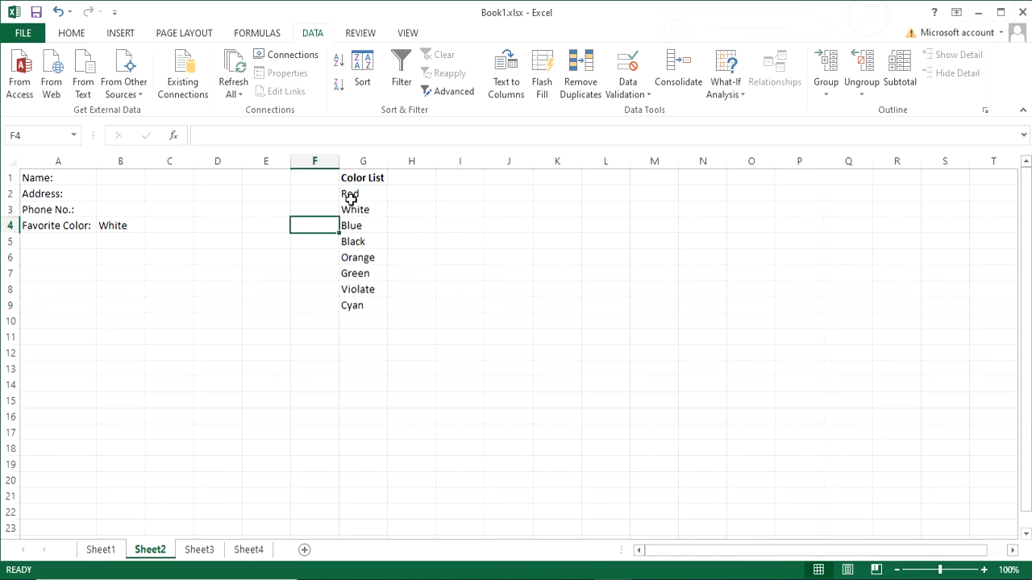
Insert a cell at G6 above Orange, shifting cells down, and enter Pink in it.
click(358, 260)
right_click(358, 260)
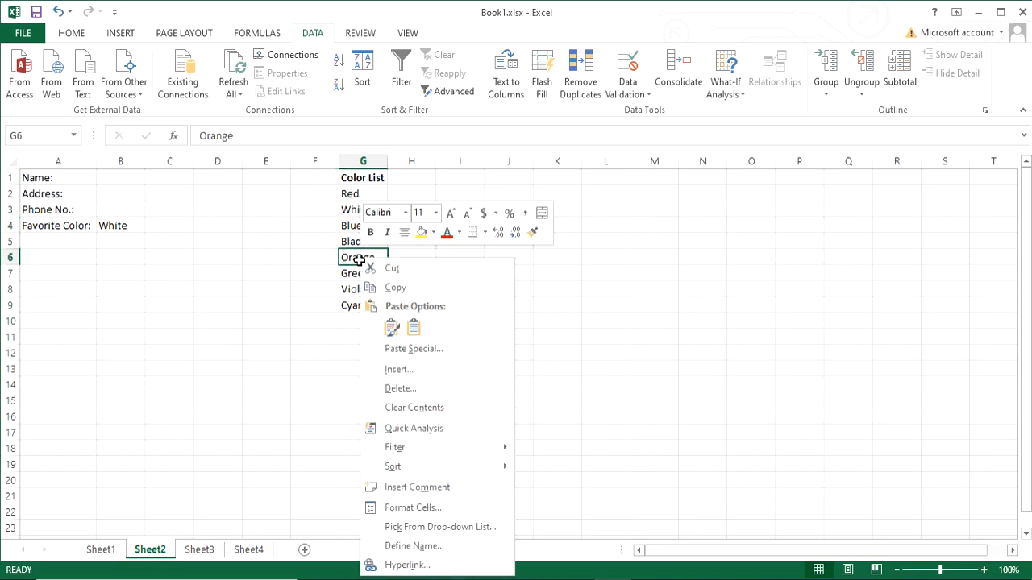
click(406, 370)
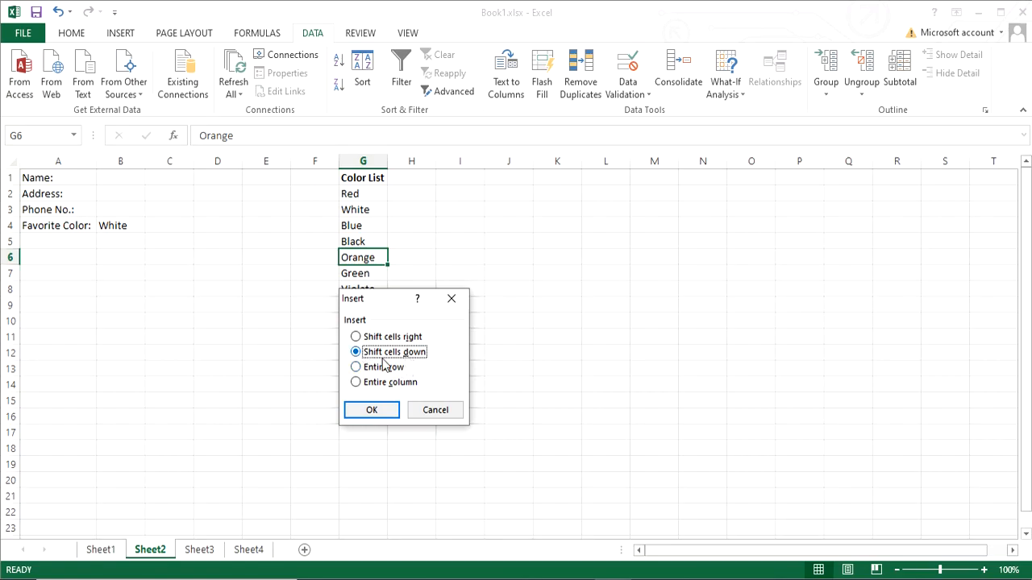
click(375, 410)
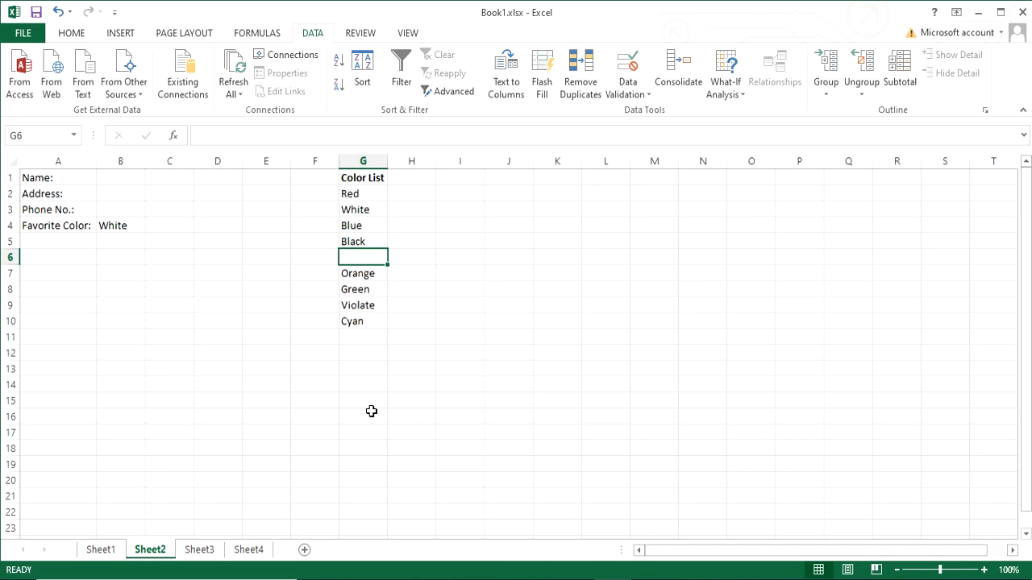
text(Pink)
key(Return)
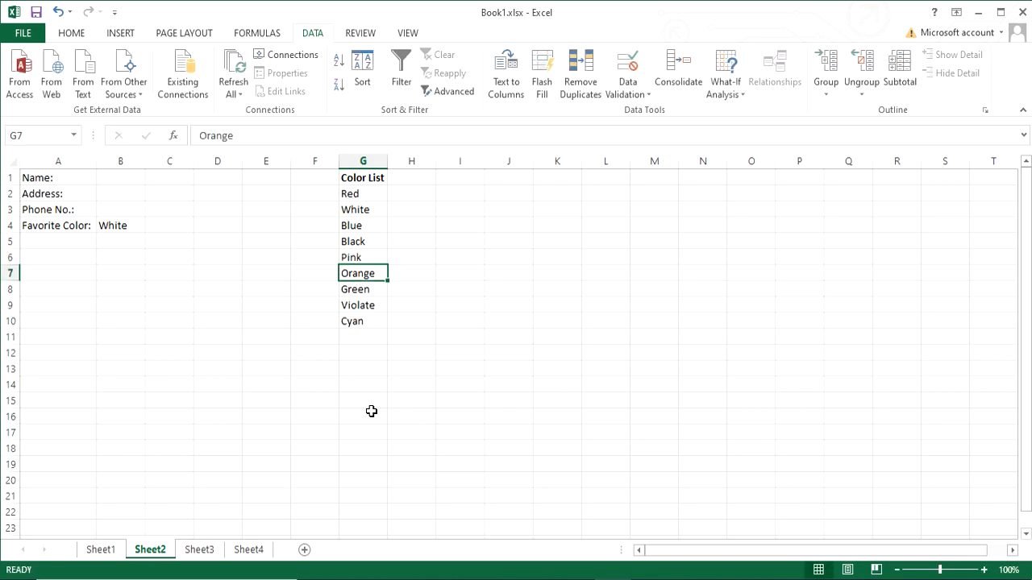
Check the choices in the Favorite Color drop-down in B4 for the inserted color.
click(132, 227)
click(151, 227)
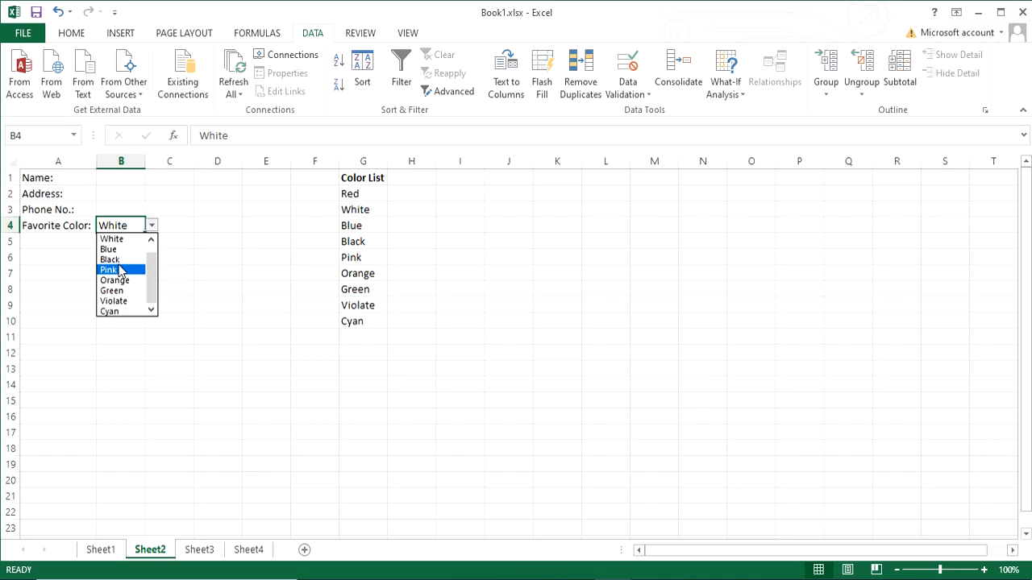
click(196, 285)
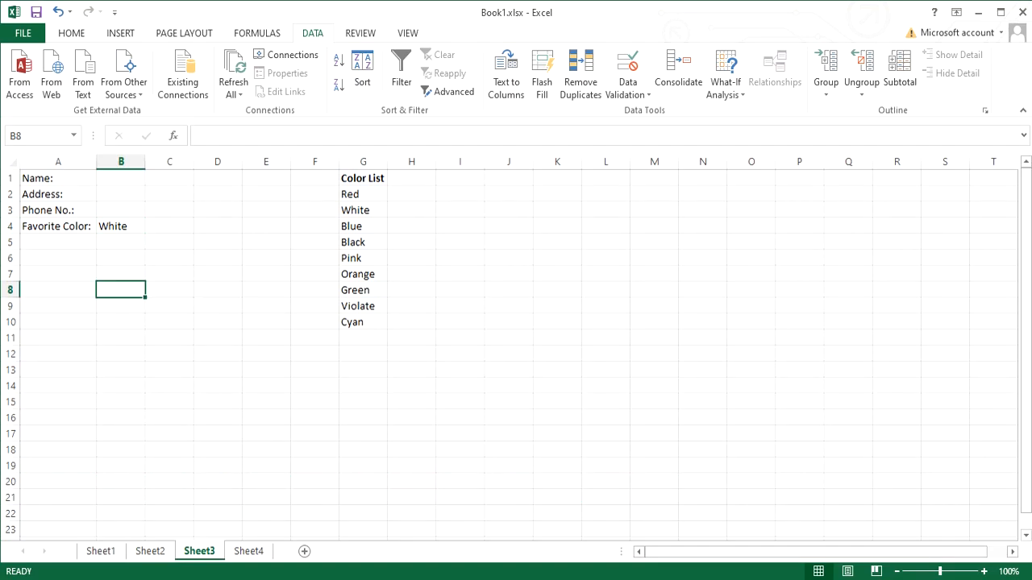
Change the list validation source of B4 to the dynamic formula =OFFSET($G$1,0,0,COUNTA($G:$G),1).
click(121, 228)
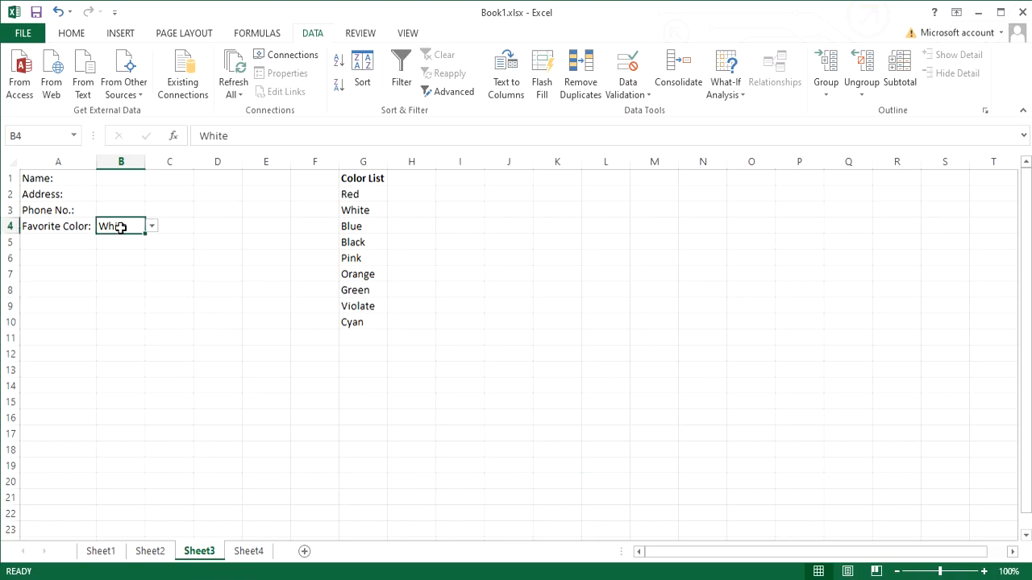
click(628, 92)
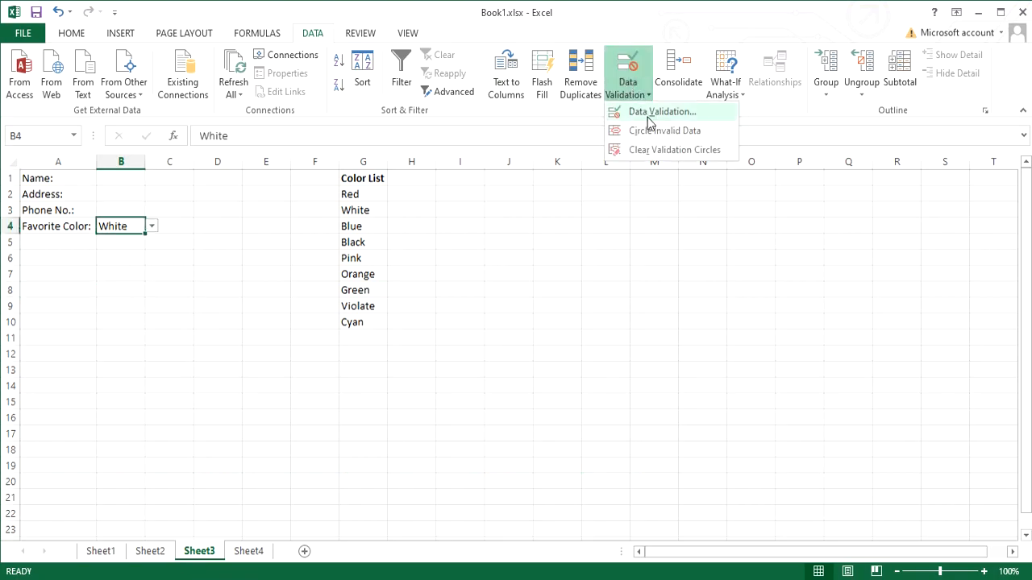
click(652, 108)
click(313, 267)
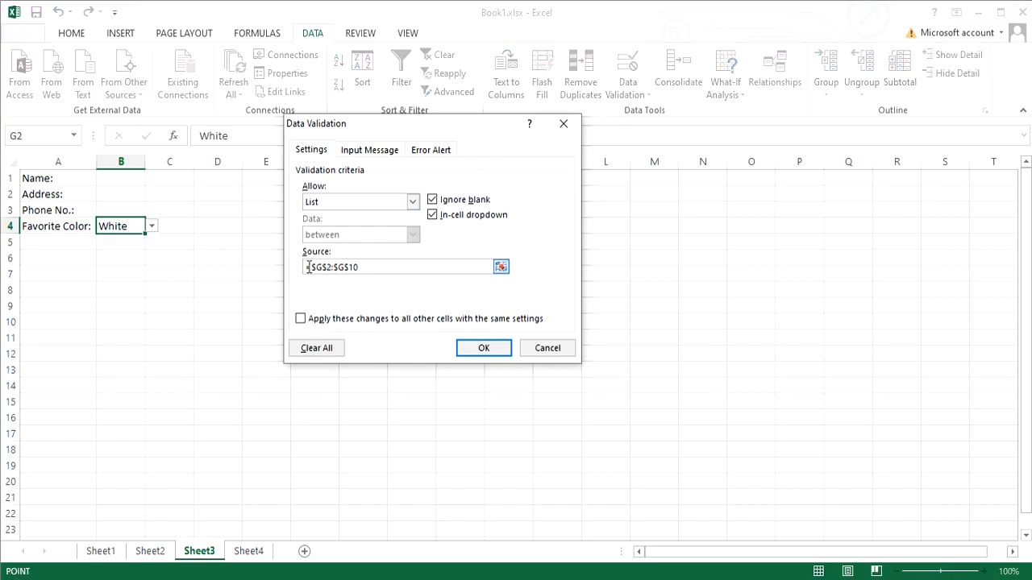
text(offset)
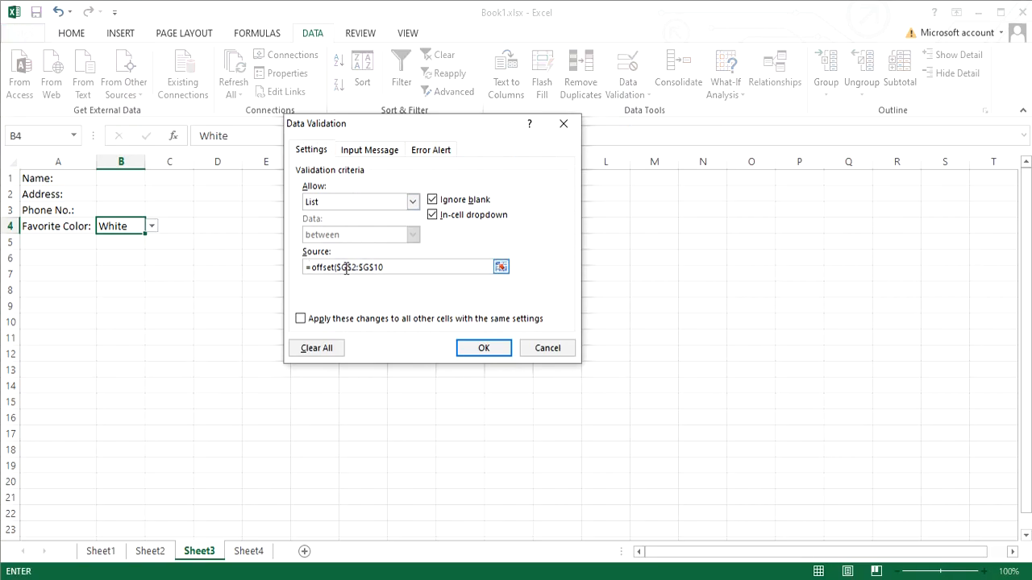
text(($G$1,0,0counta)
key(Delete)
text(()
click(411, 268)
text(:)
click(439, 269)
key(BackSpace)
key(BackSpace)
text(G),1))
click(371, 267)
text(,)
click(482, 348)
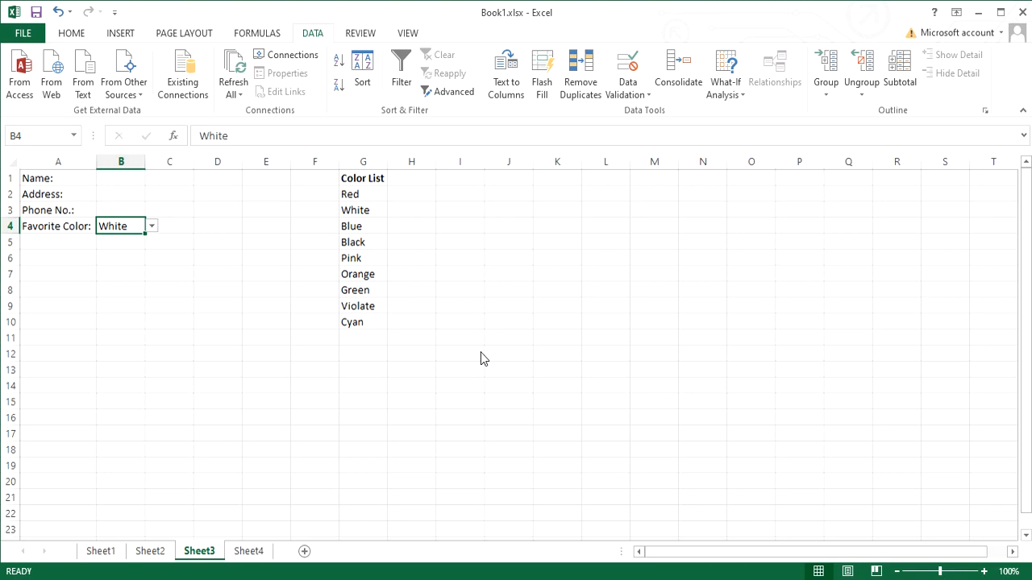
Add Brown in G11 and Gray in G12 below the last entry of the color list.
click(346, 339)
text(Brown)
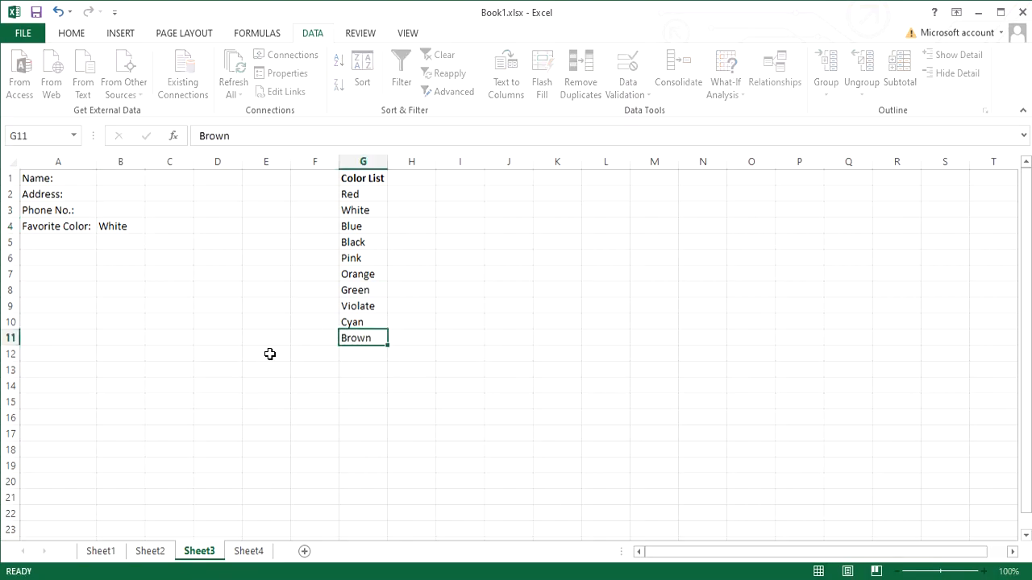
key(Return)
text(Gray)
key(Return)
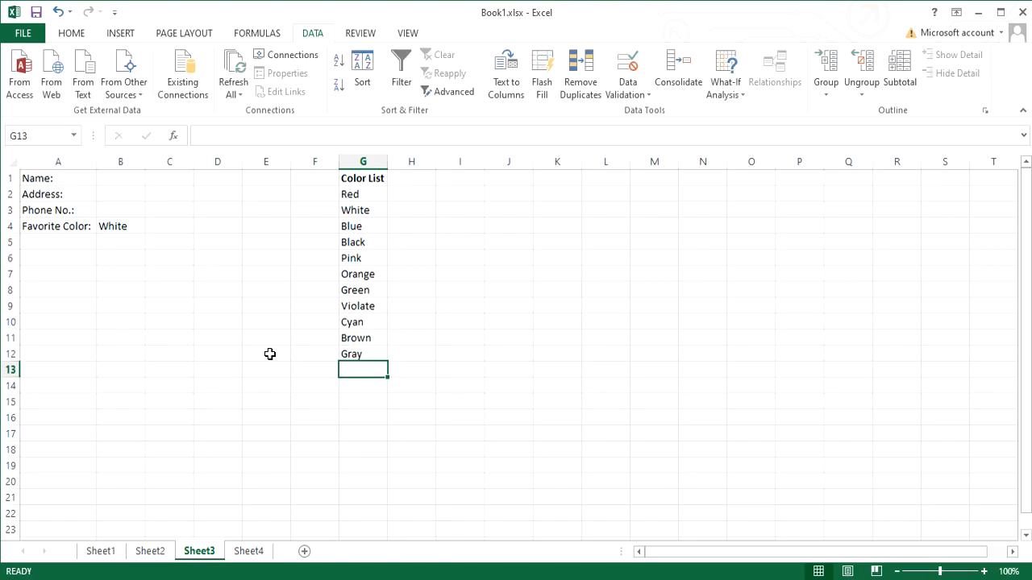
Check the choices in the Favorite Color drop-down in B4 for Brown and Gray, keeping the current selection.
click(129, 231)
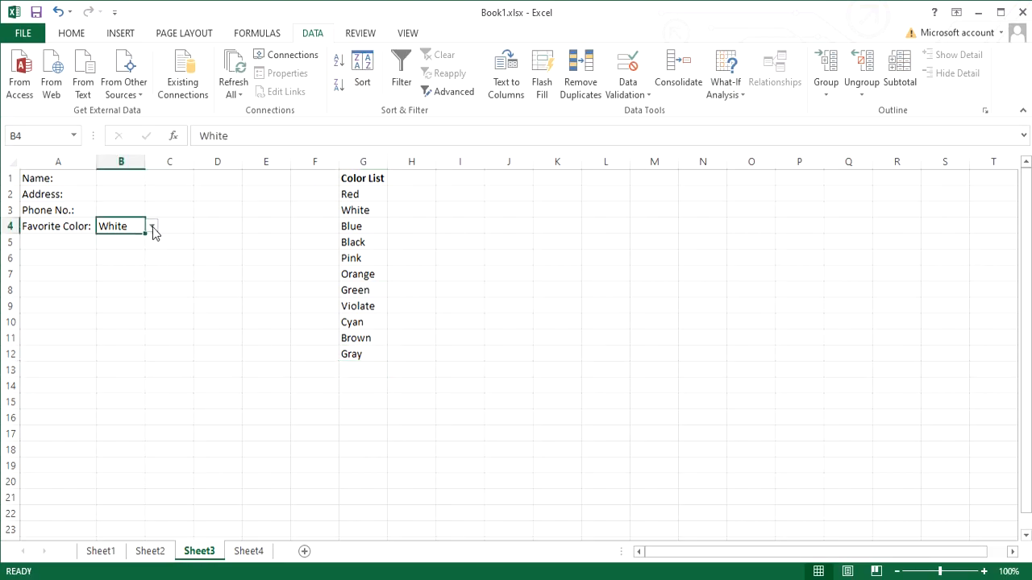
click(151, 227)
drag(147, 266, 152, 305)
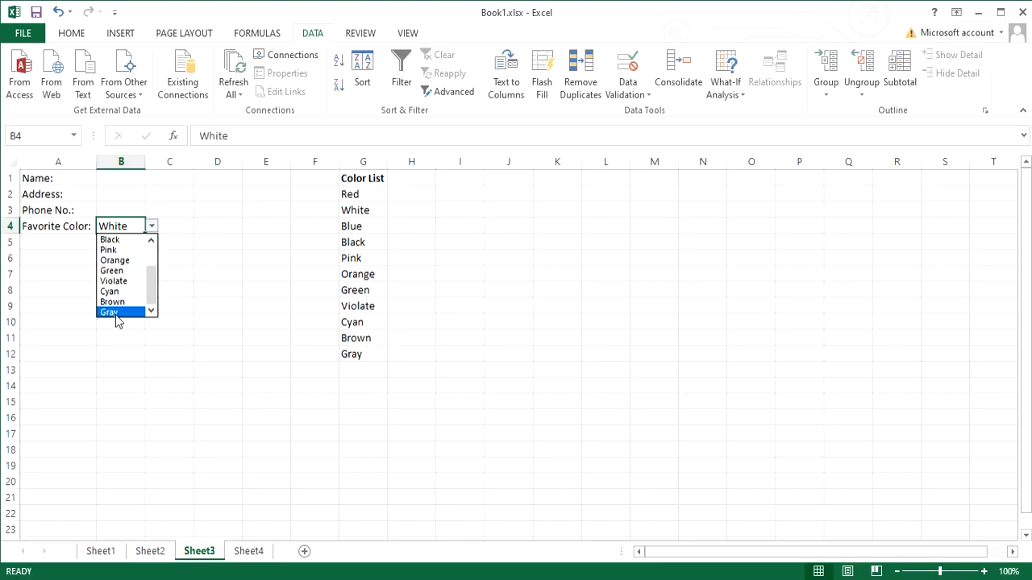
key(Escape)
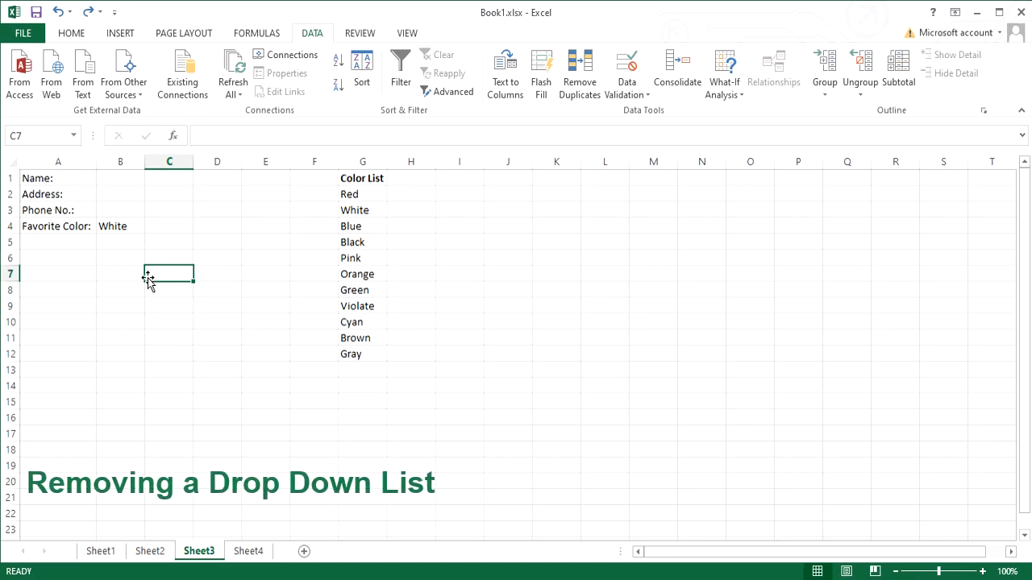
Remove the drop-down list from B4 by setting its data validation to allow any value.
click(121, 225)
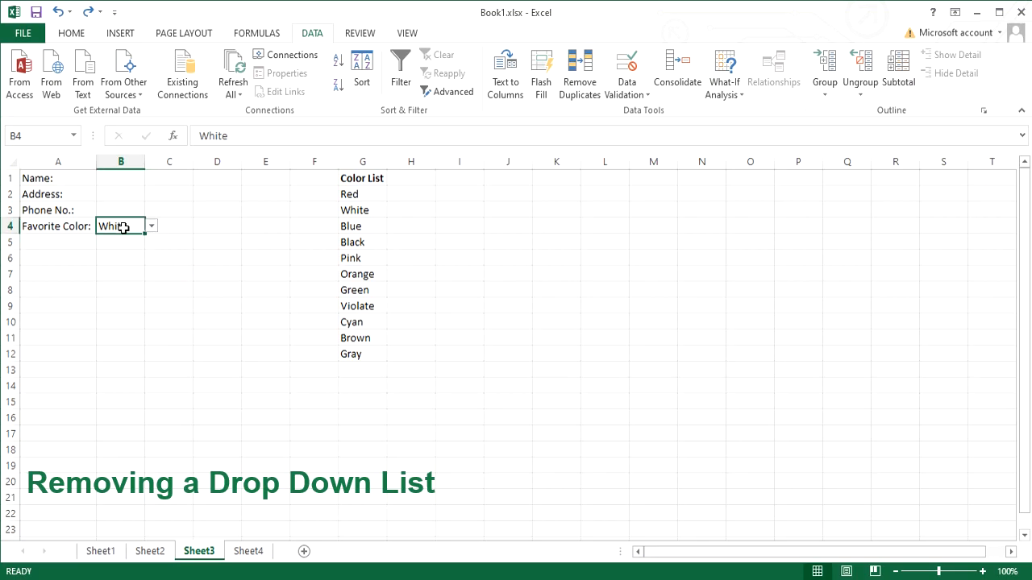
click(633, 94)
click(633, 108)
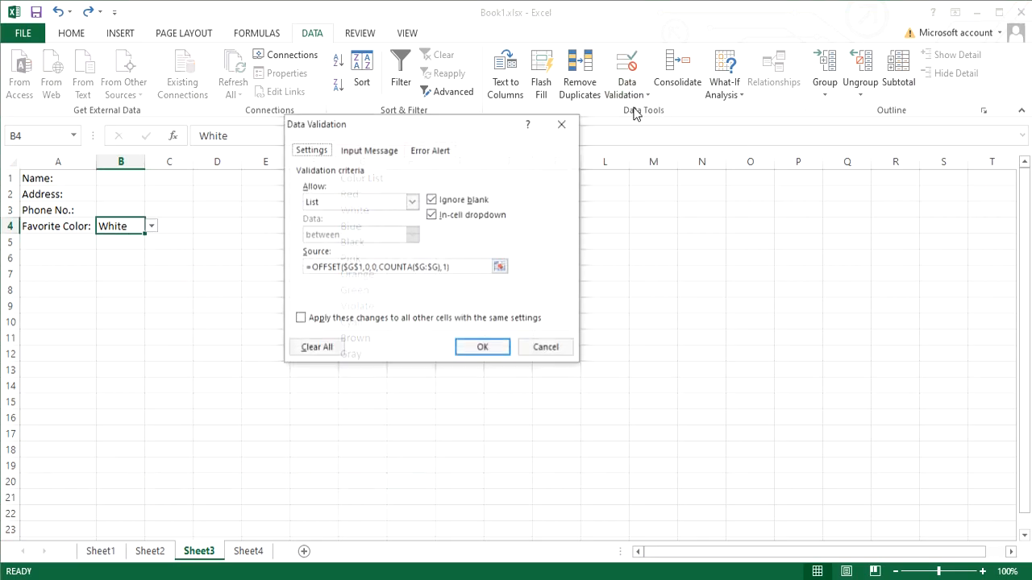
click(331, 203)
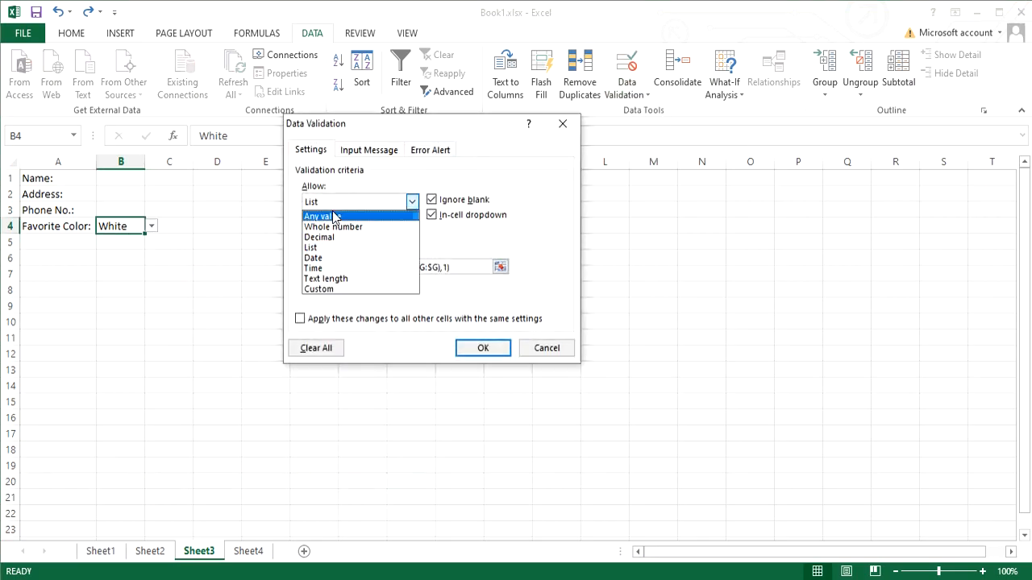
click(333, 213)
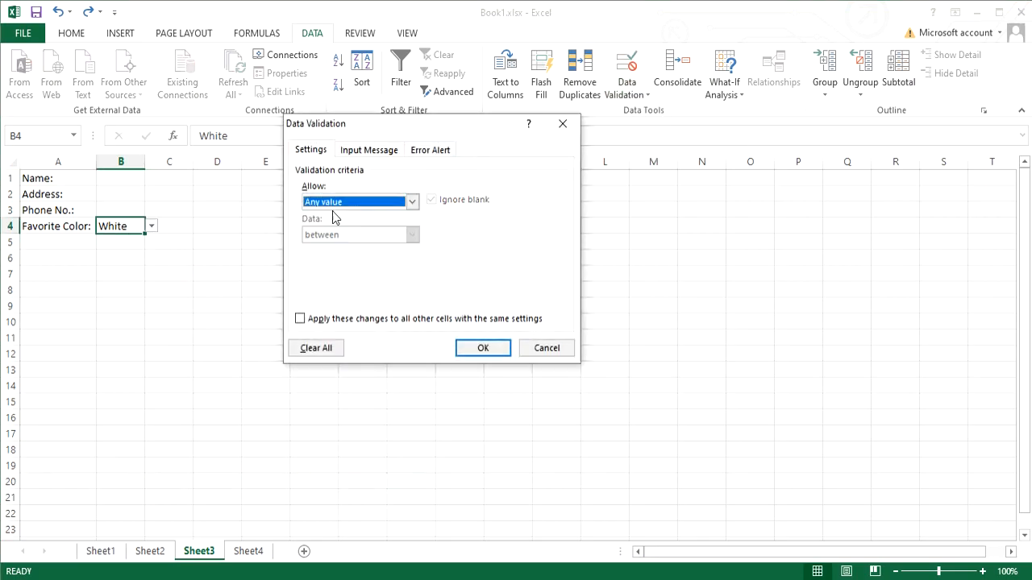
click(481, 350)
Check whether the Favorite Color cell B4 still offers a drop-down list.
click(410, 385)
click(127, 227)
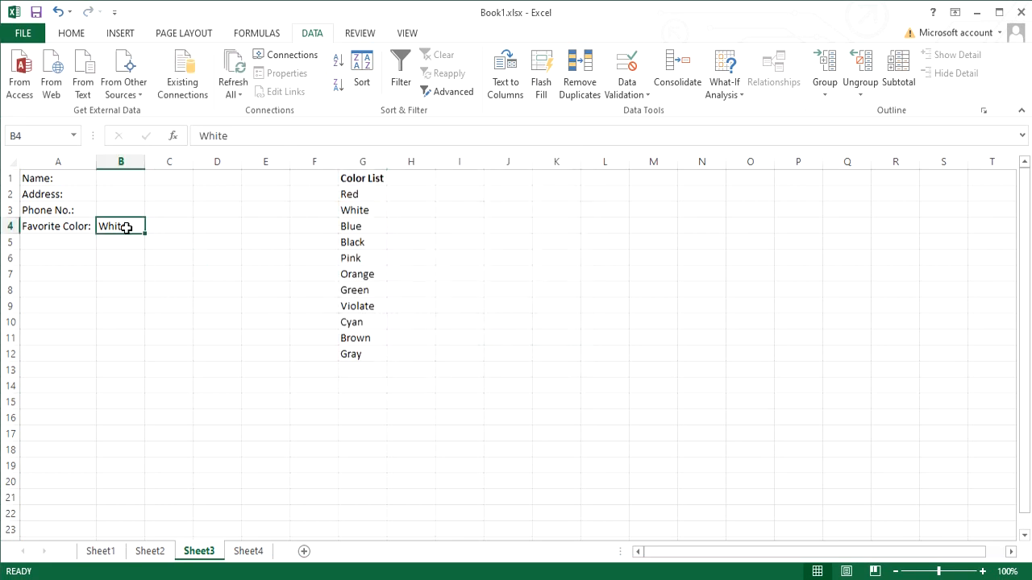
click(127, 254)
click(125, 229)
click(143, 272)
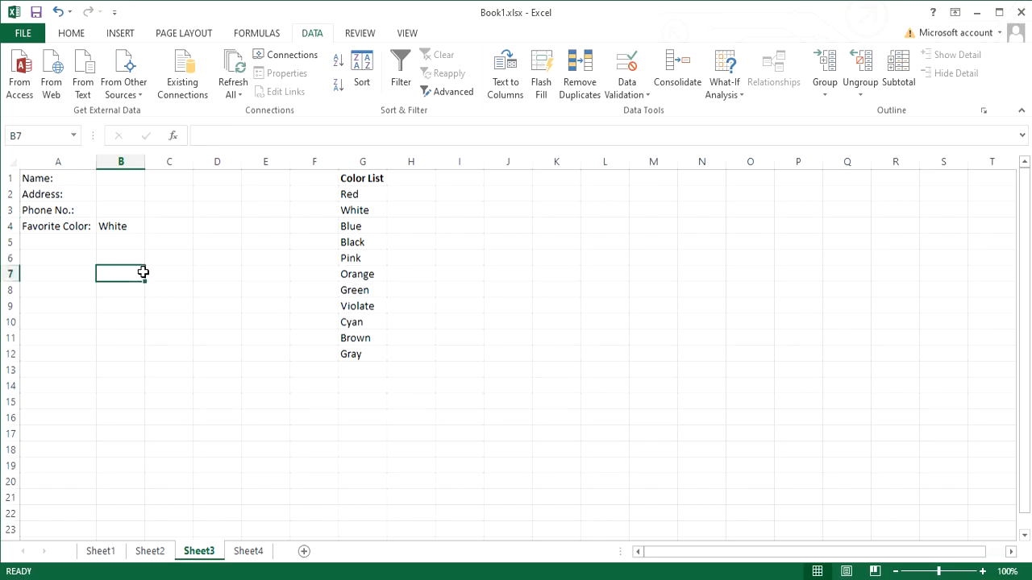